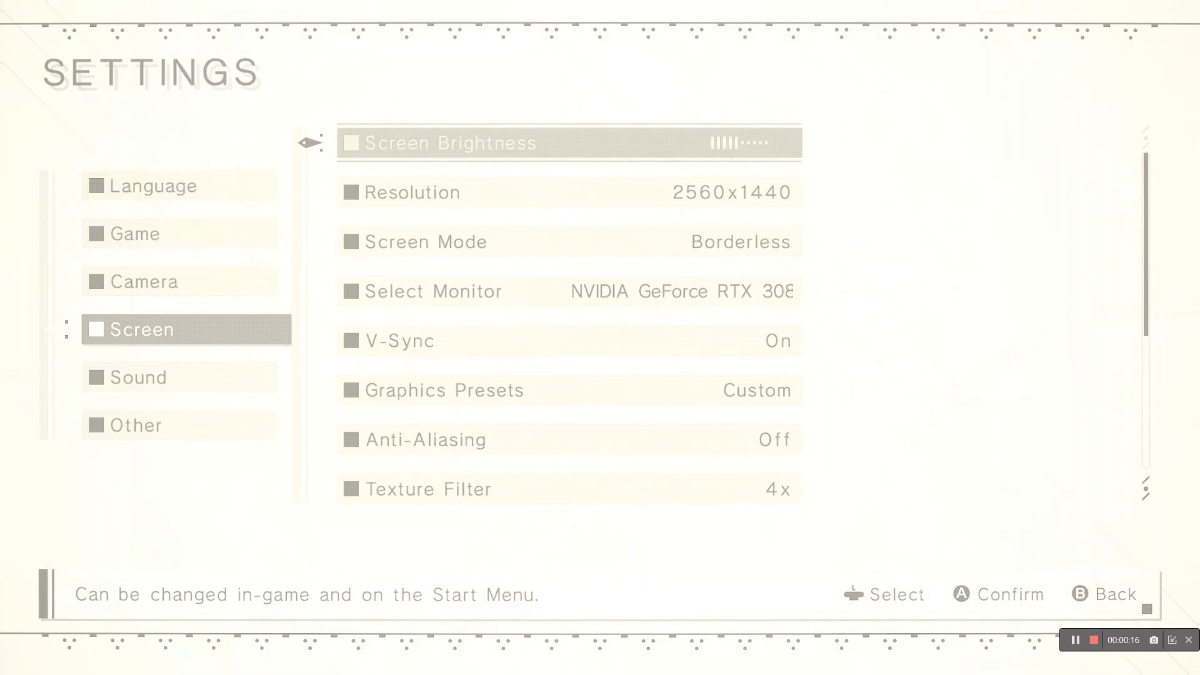
- Browse the game's screen settings, then close the NieR:Automata window from the taskbar
key("Down")
key("Down")
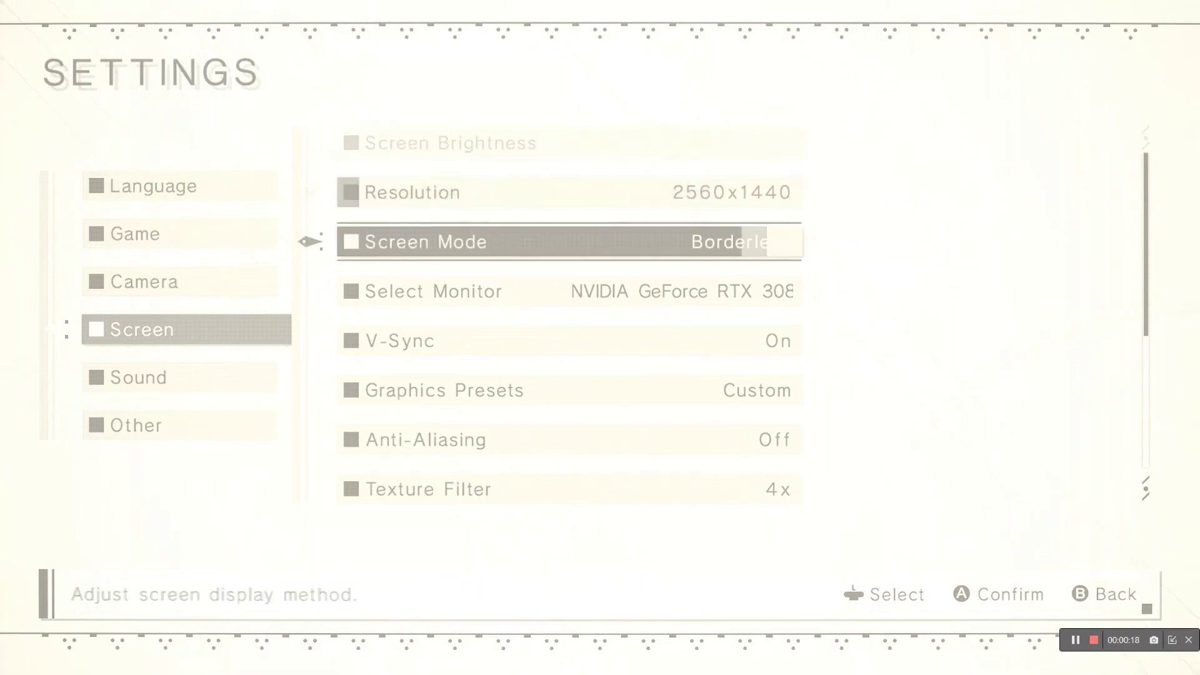
key("Down")
key("Down")
key("Down")
key("Down")
key("Down")
key("Up")
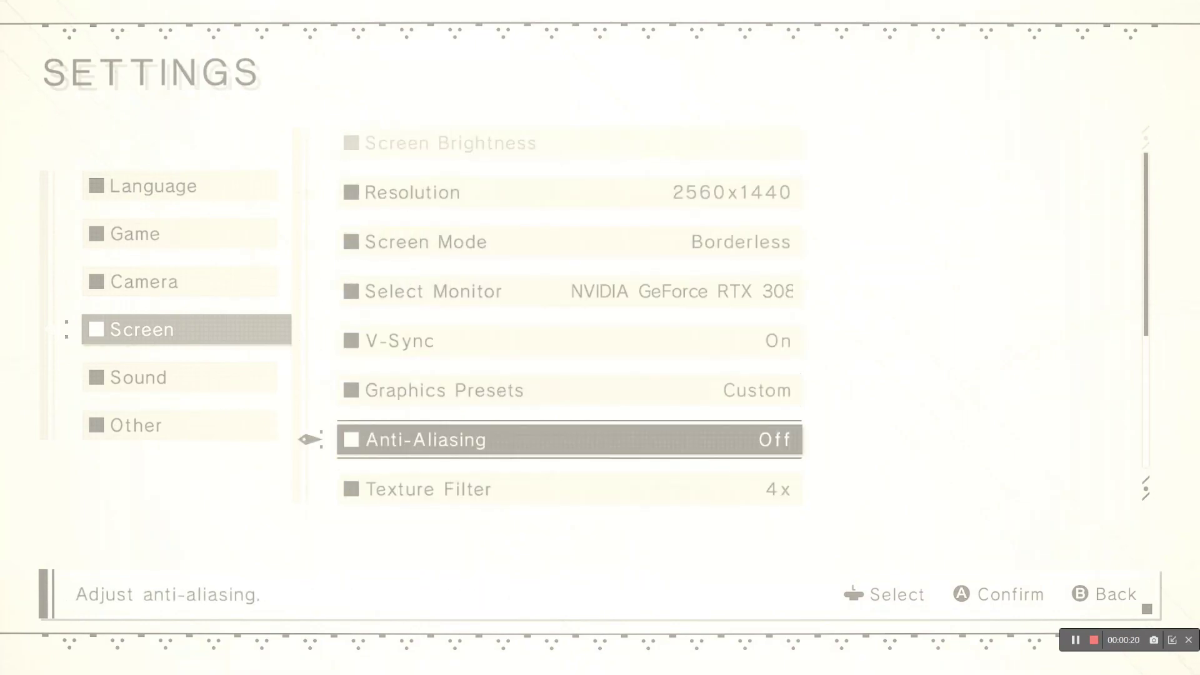
key("Up")
key("Up")
key("Down")
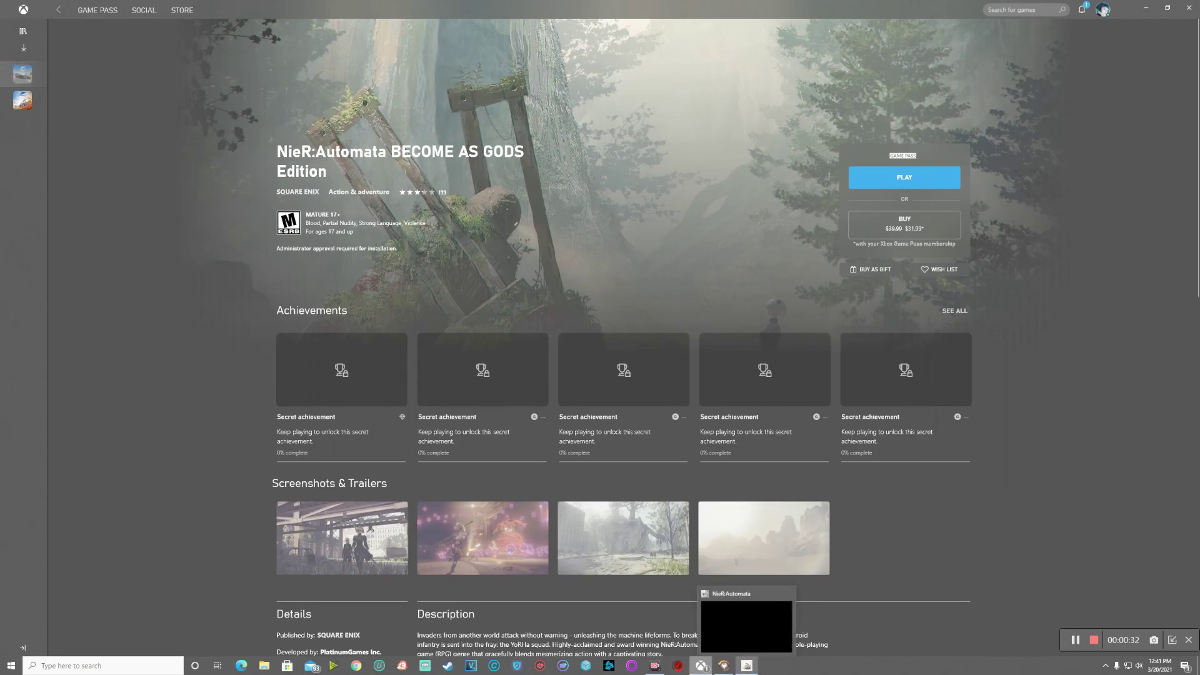
right_click(747, 666)
left_click(722, 645)
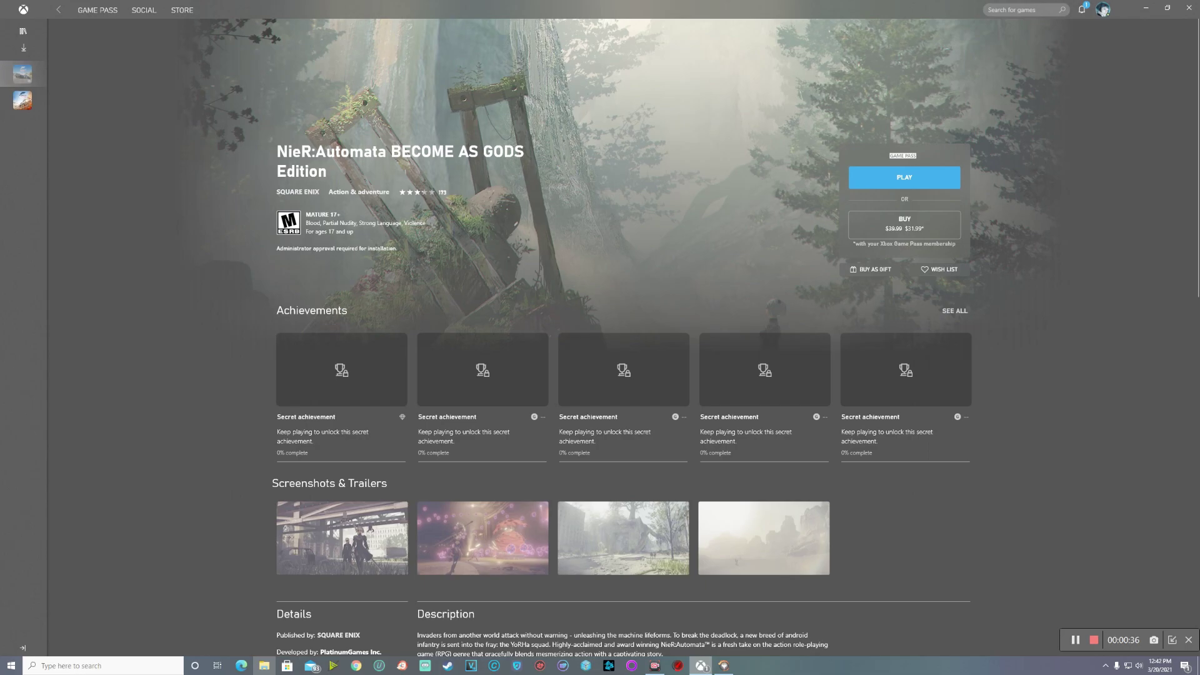
- Open File Explorer and browse to C:\Users\<user>\Documents\My Games\NieR_Automata_PC
right_click(264, 666)
left_click(238, 630)
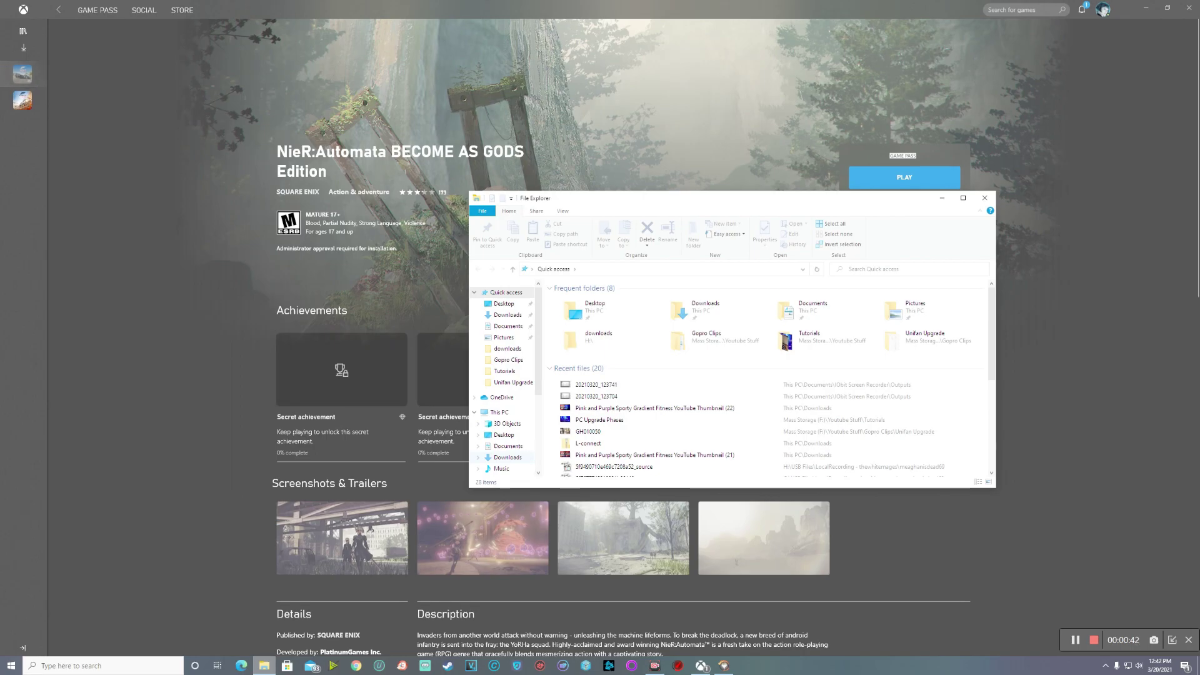
scroll(506, 393, "down", 2)
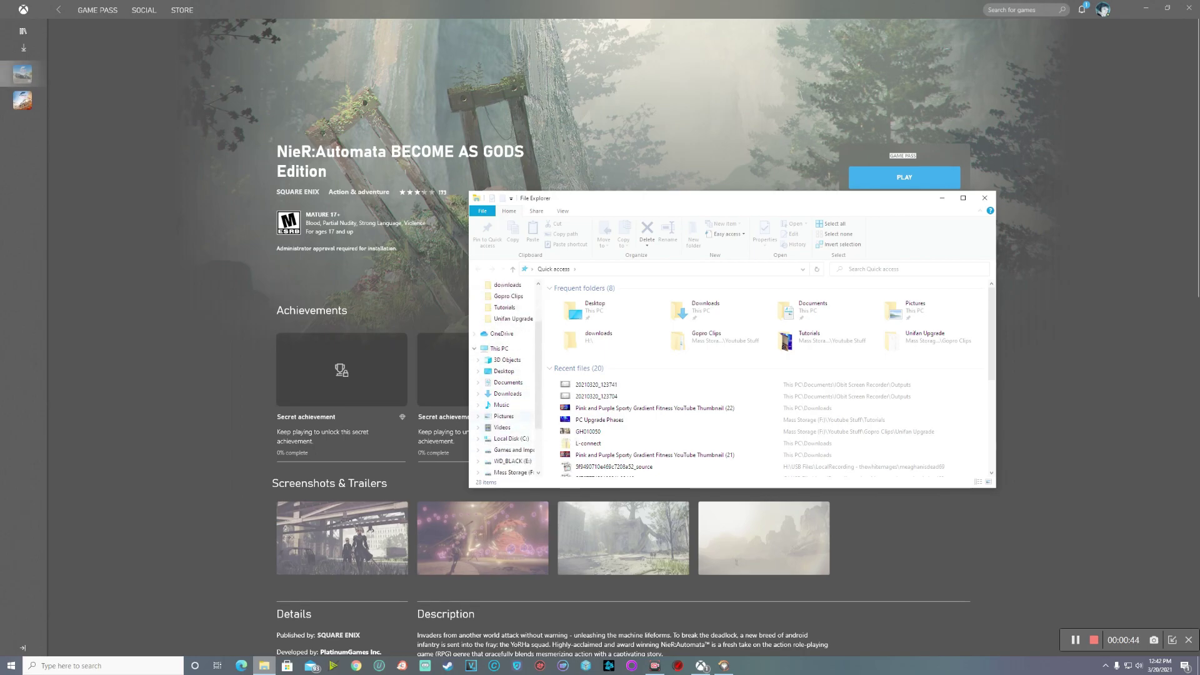
left_click(511, 437)
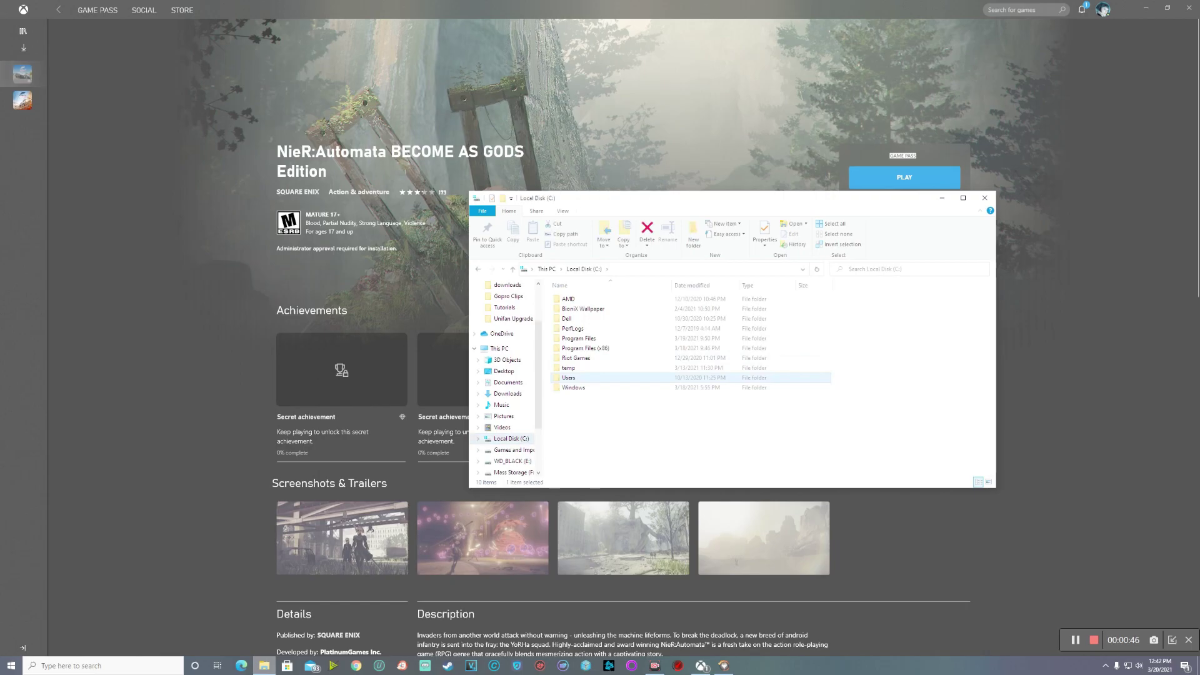
key("Return")
double_click(600, 309)
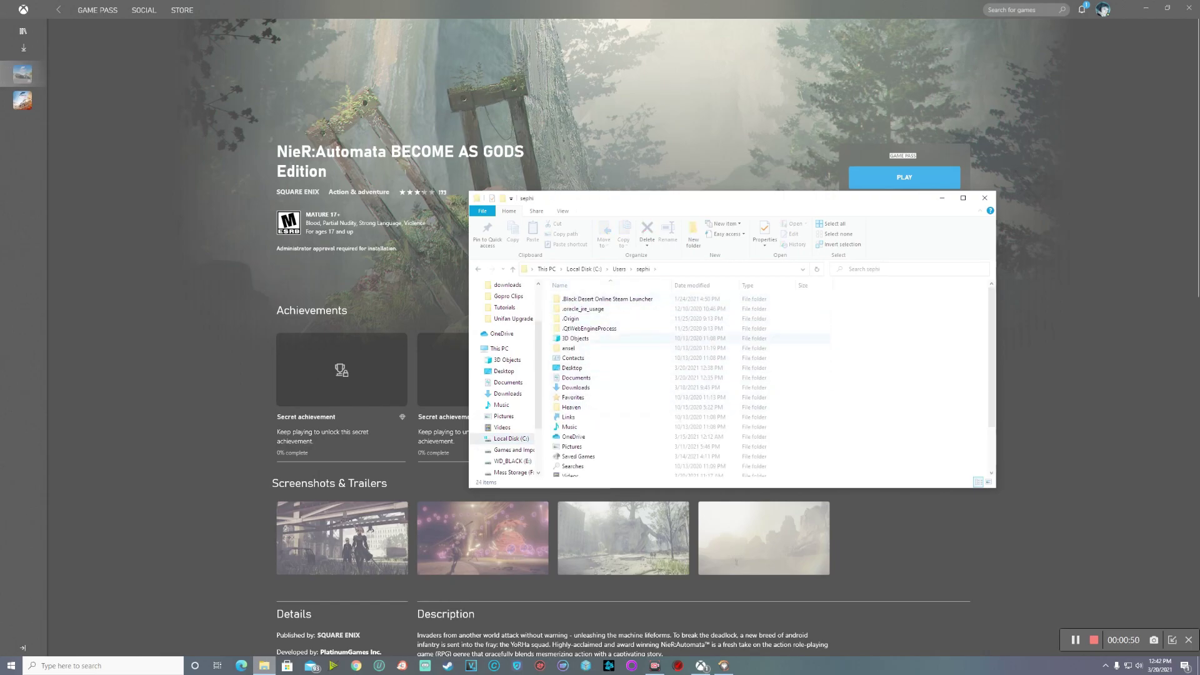
double_click(576, 378)
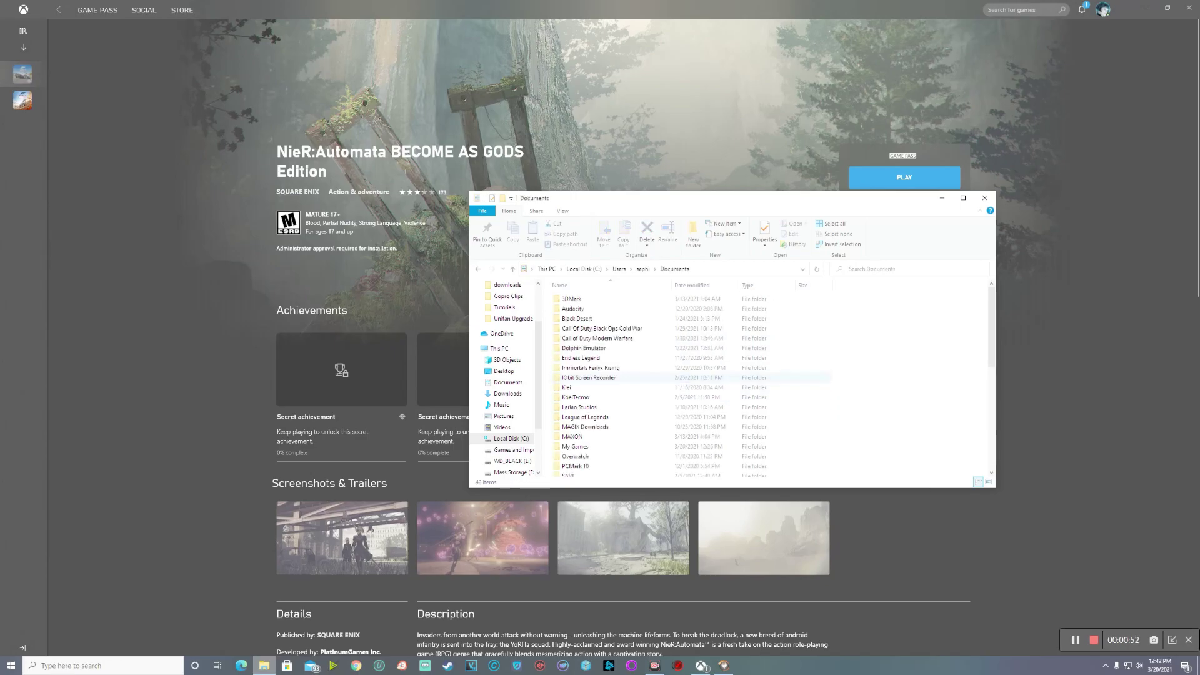
scroll(656, 375, "down", 1)
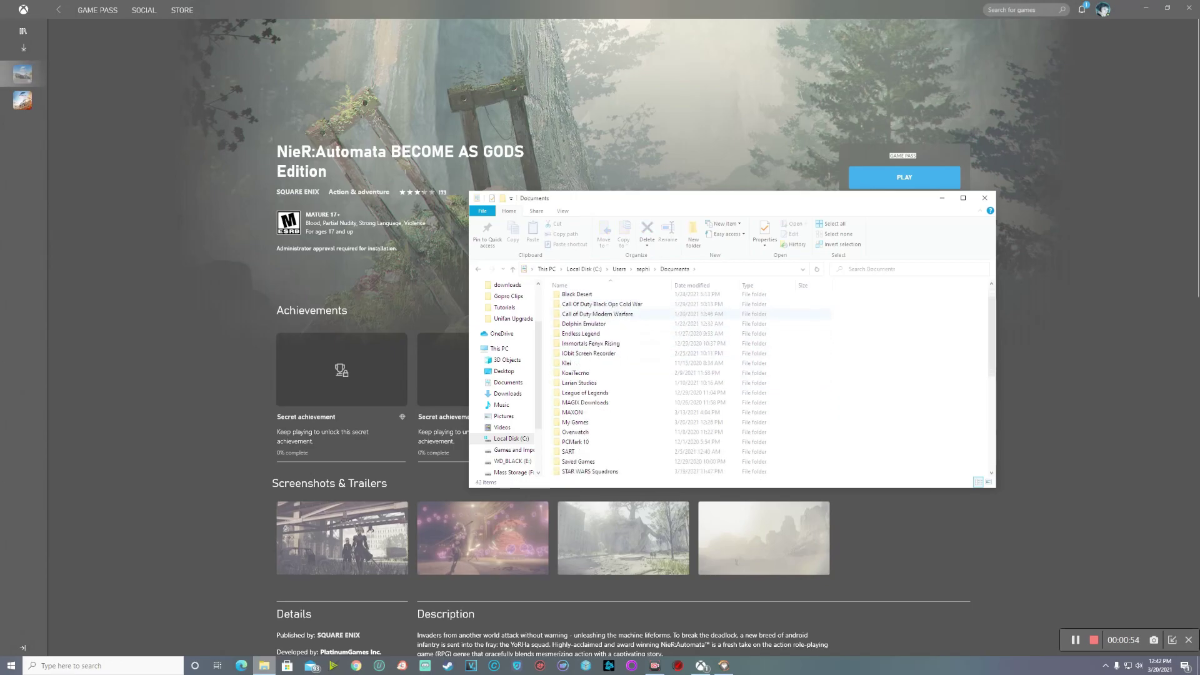
double_click(576, 422)
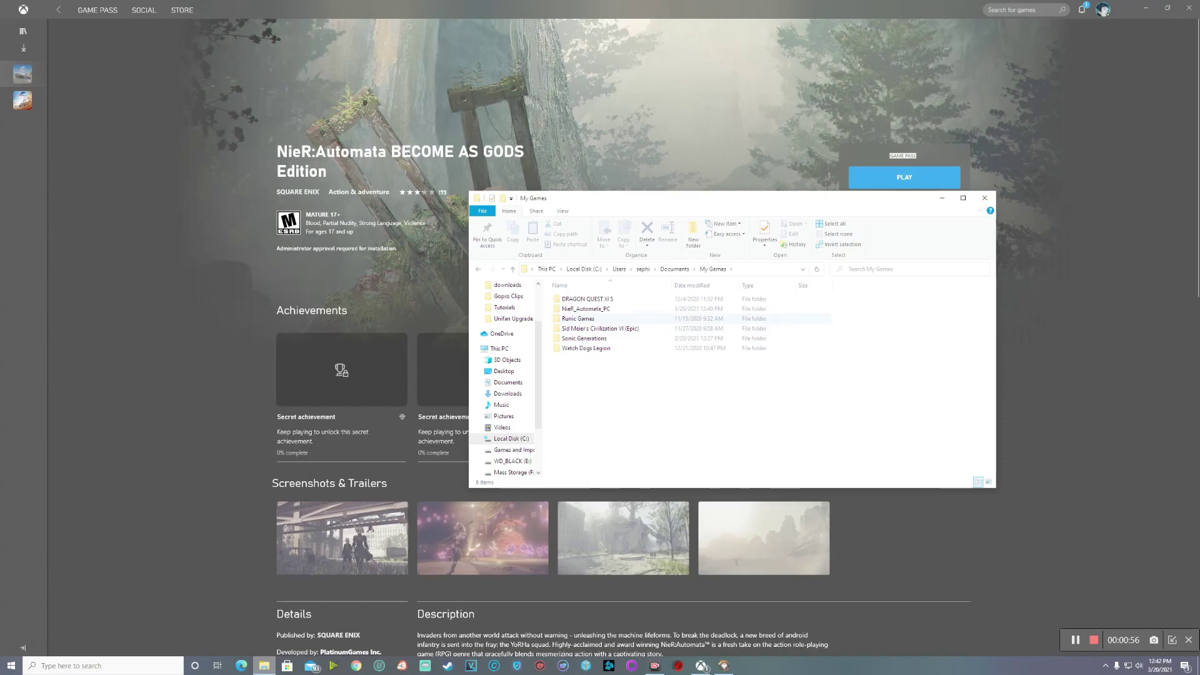
key("Return")
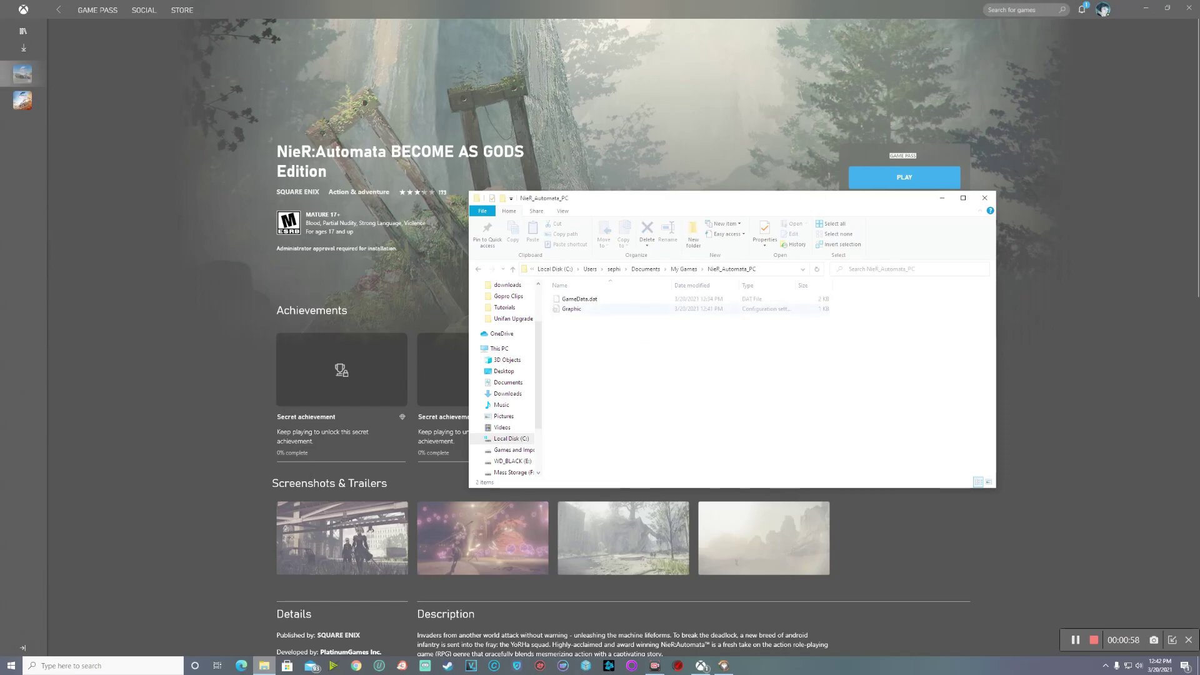
- Delete GameData.dat and Graphic, confirm, and close File Explorer
left_click_drag(591, 326, 565, 298)
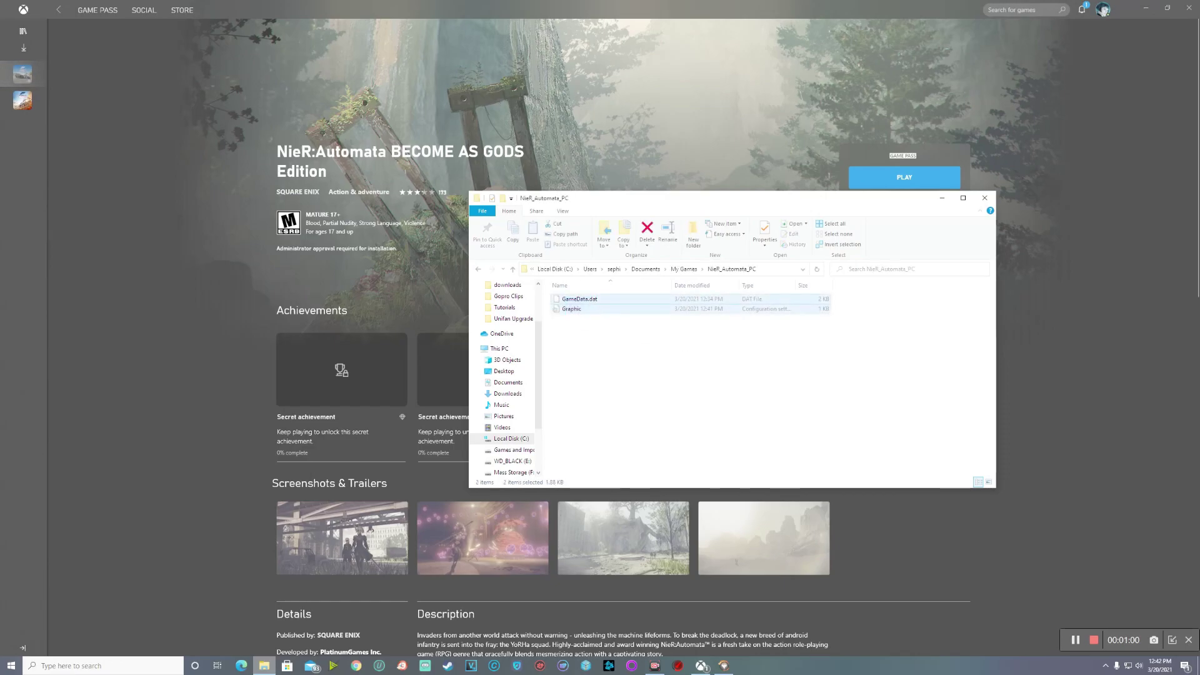
right_click(565, 308)
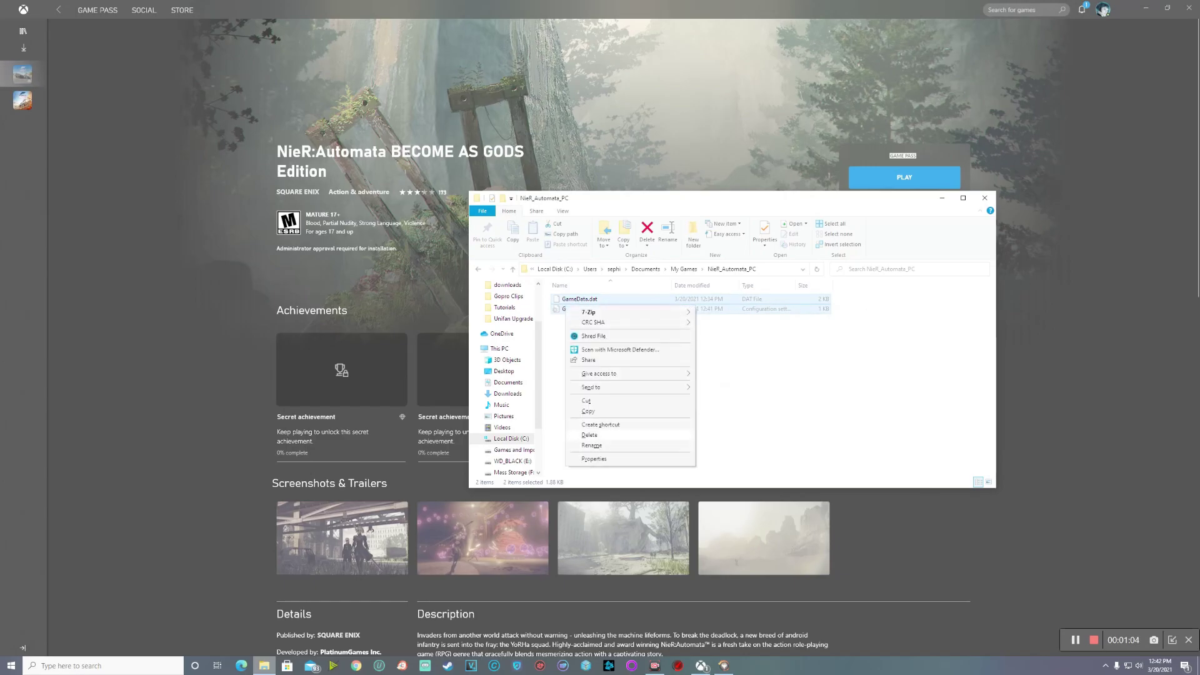
left_click(590, 434)
left_click(639, 341)
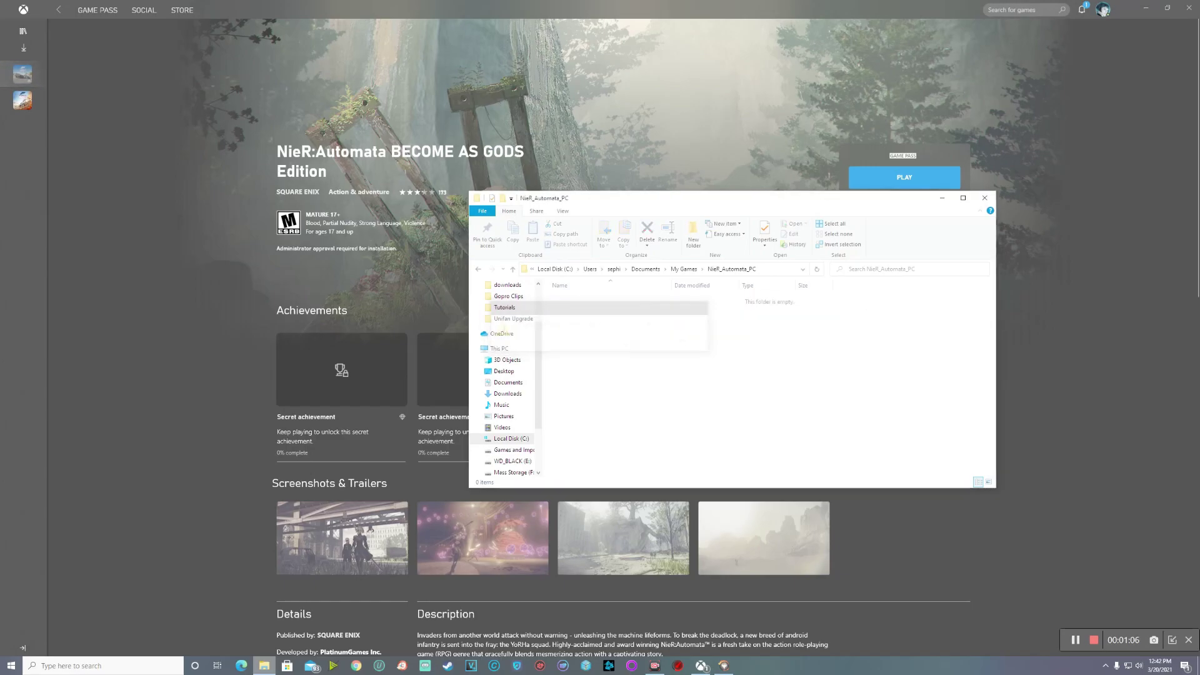
left_click(984, 198)
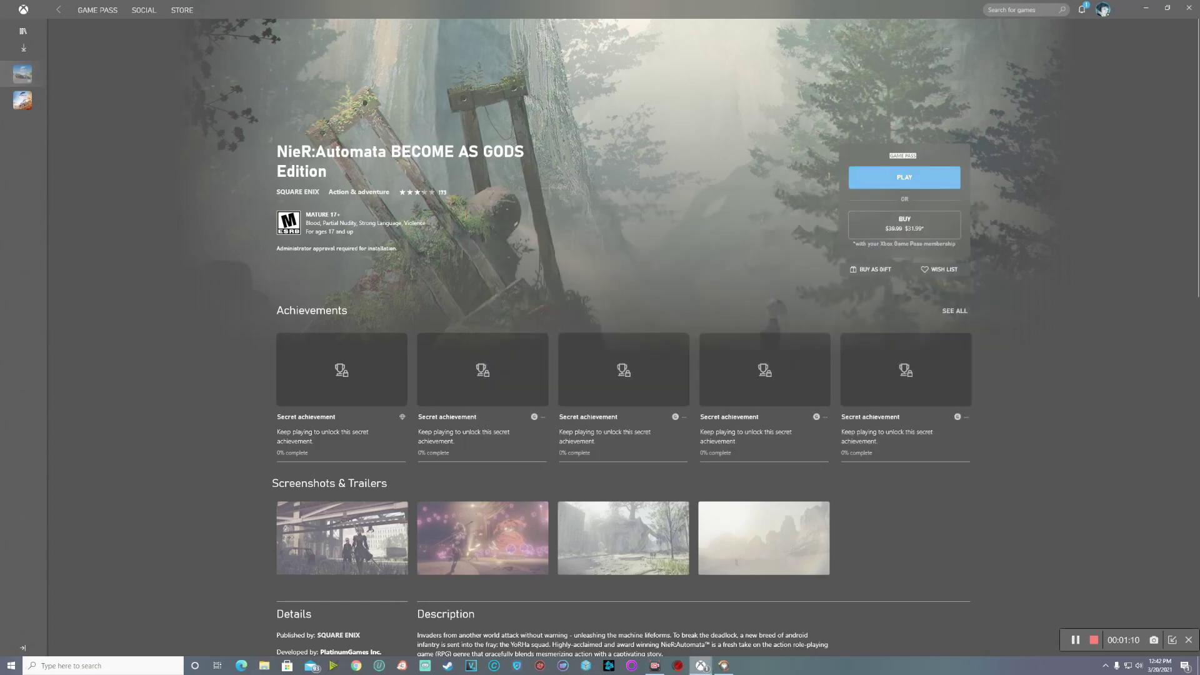
- Press PLAY on the NieR:Automata page to relaunch the game
left_click(905, 177)
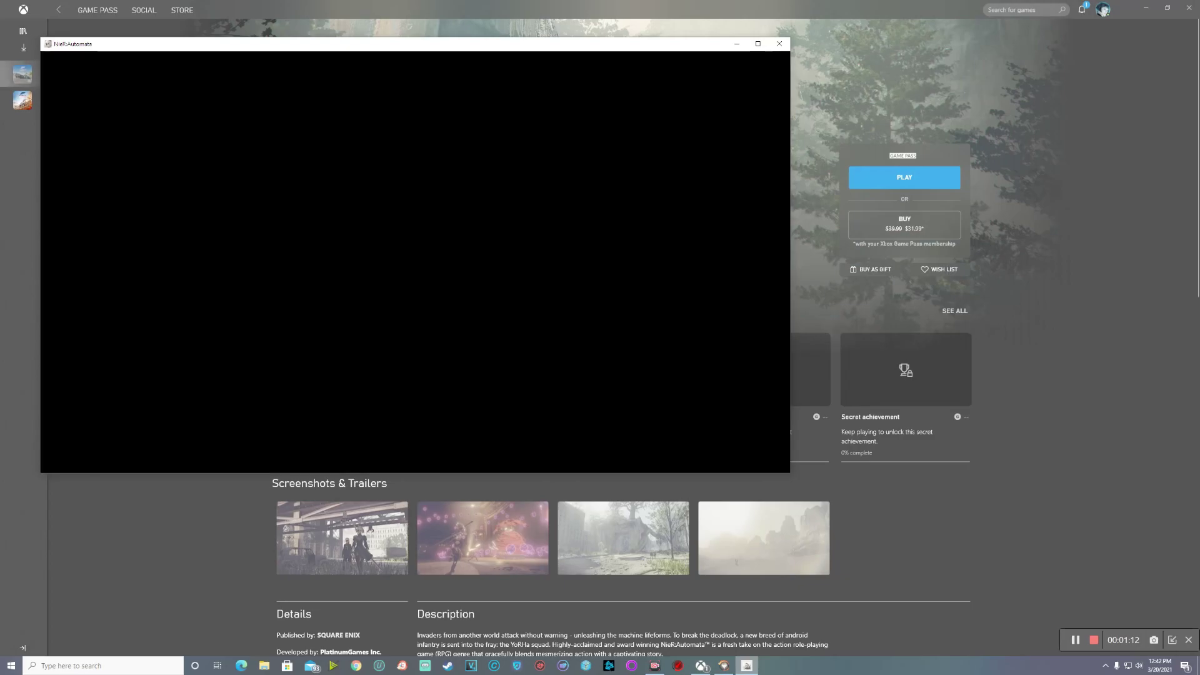